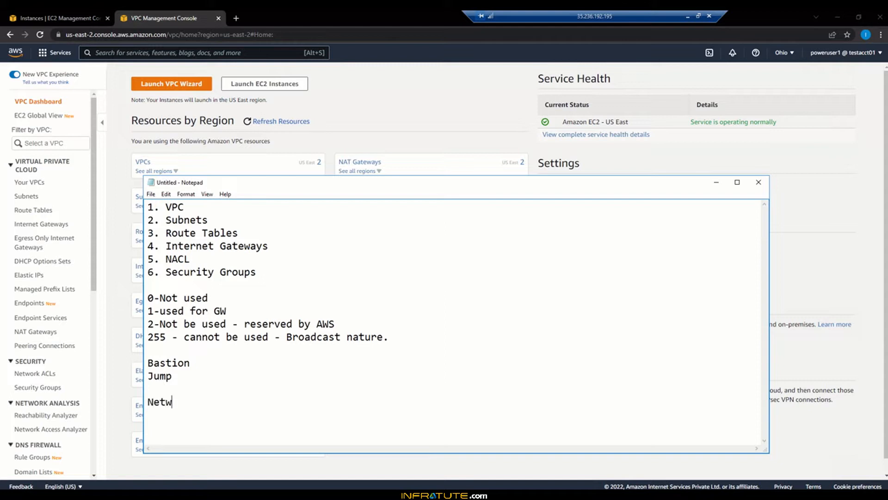
Step: Complete the last line of the notes to read "Network Address translation Gateway"
text(Address translation )
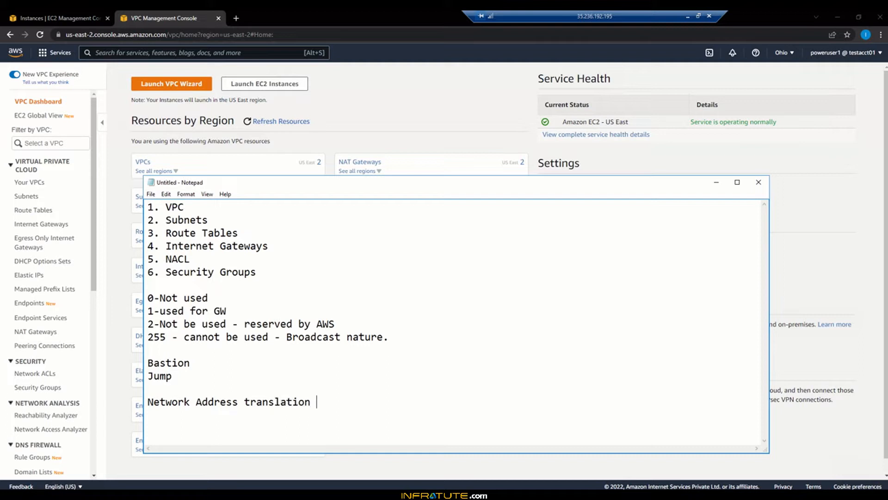
text(Gateway)
Step: Return to the VPC console, open the NAT gateways list and start creating a new NAT gateway
click(412, 139)
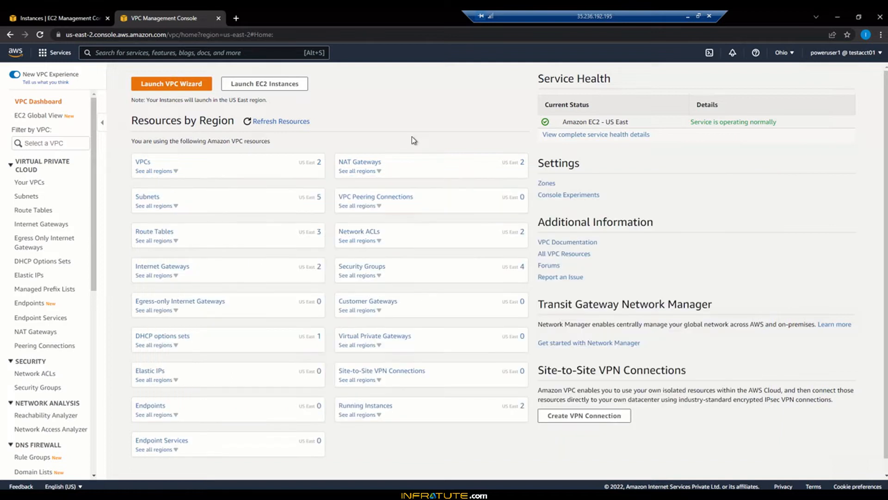
click(376, 163)
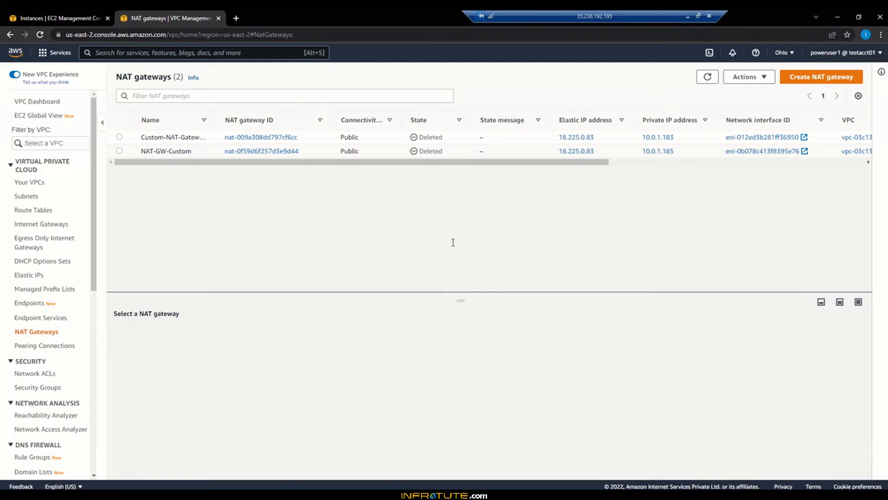
click(840, 85)
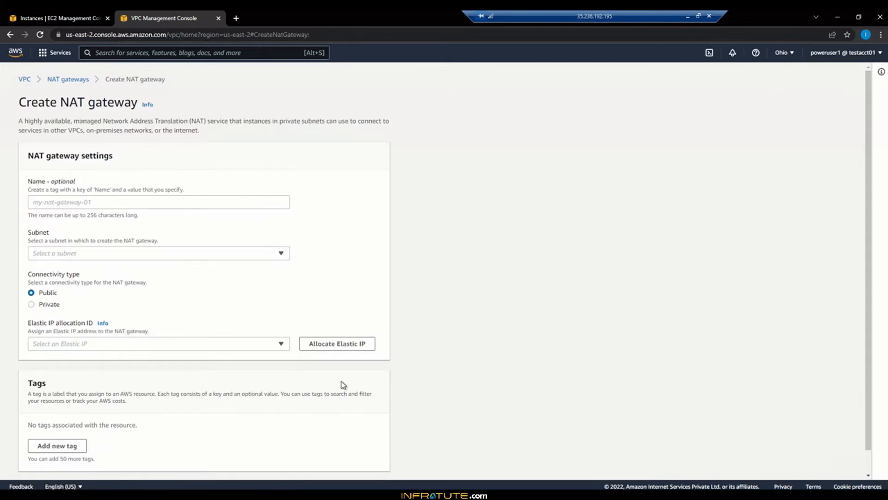
Step: Switch to the terminal session on ip-10-0-2-74 and try installing the web server with yum install httpd
key(alt+Tab)
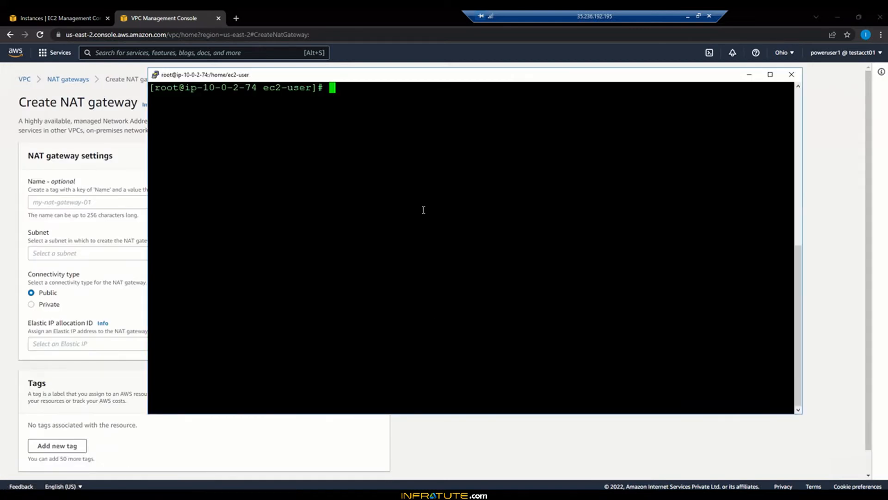
key(Return)
key(Return)
key(Return)
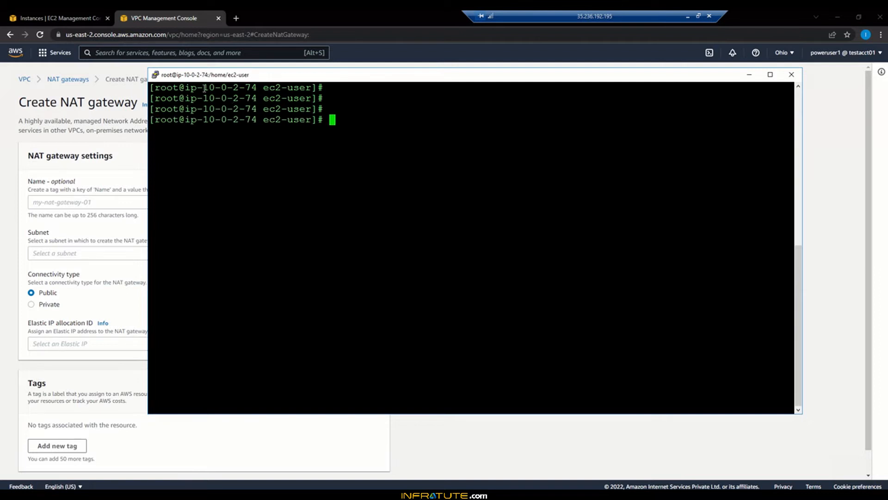
drag(197, 87, 258, 86)
click(413, 140)
text(yum install ht)
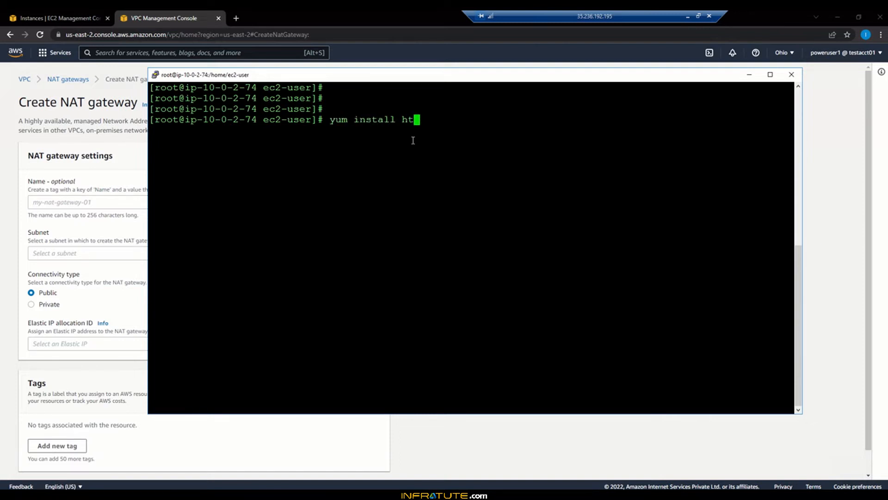
text(tpd)
key(Return)
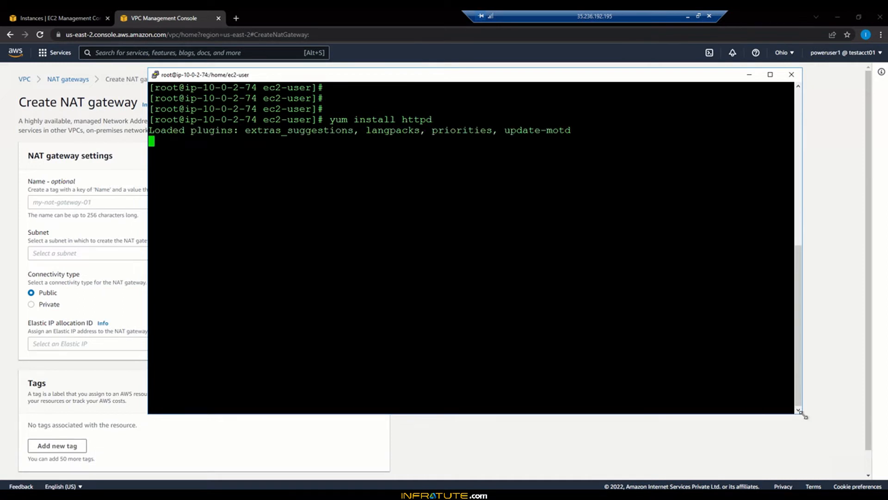
Step: Enlarge and reposition the terminal window, interrupt the stalled mirror attempt and answer y to the httpd installation
drag(801, 413, 825, 433)
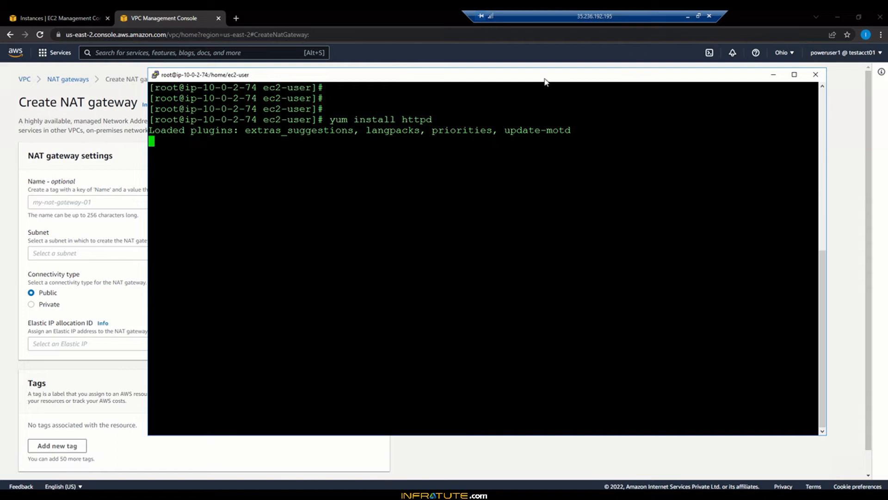
drag(545, 79, 508, 77)
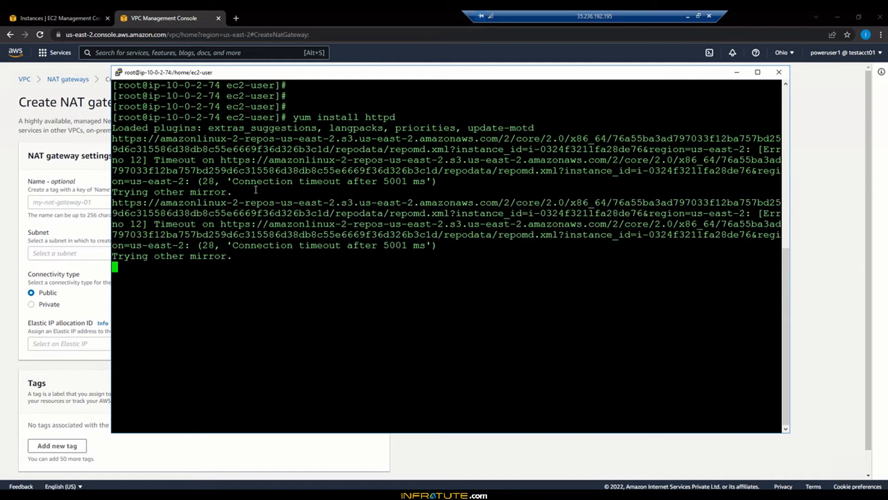
key(ctrl+c)
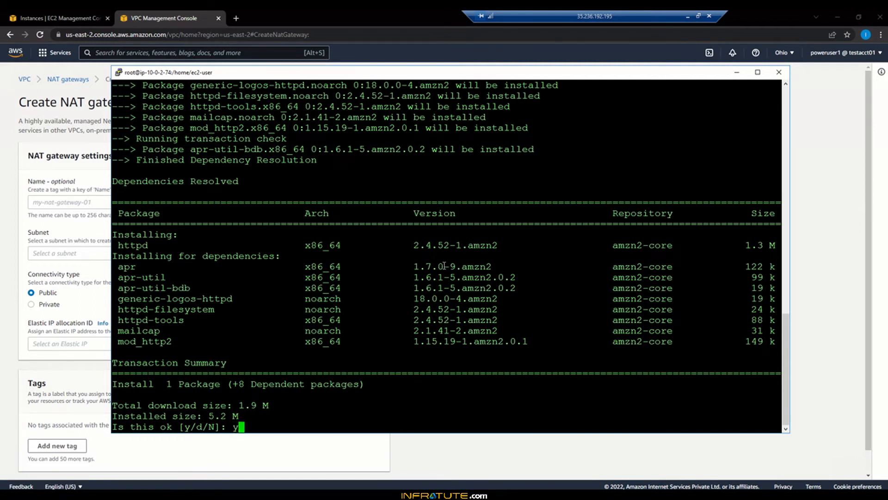
text(y)
key(Return)
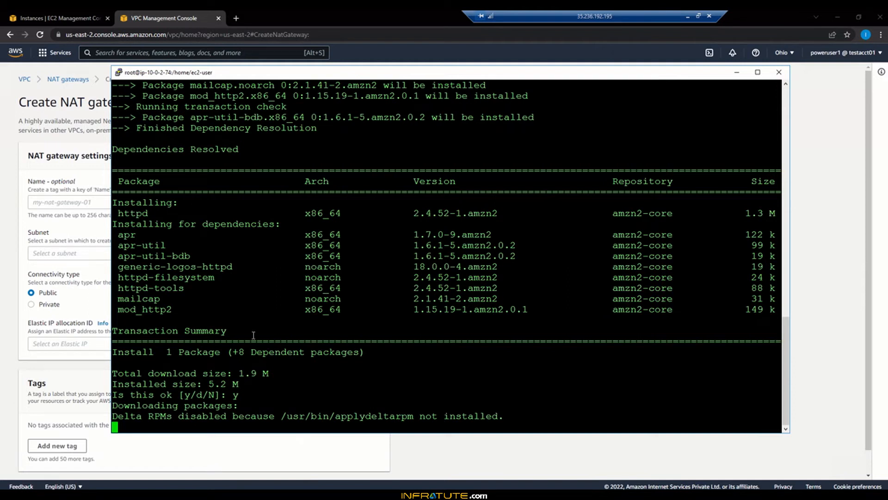
Step: Examine the package download output, cancel the httpd installation and clear the terminal
drag(166, 353, 263, 352)
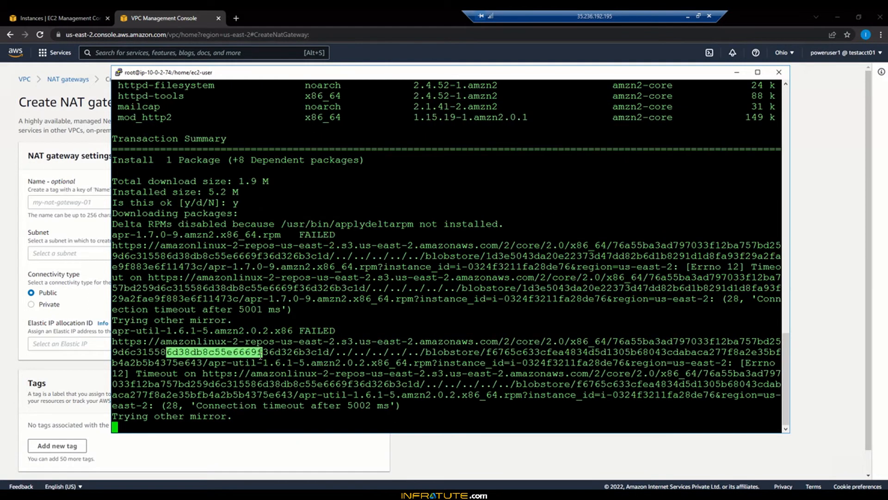
click(205, 403)
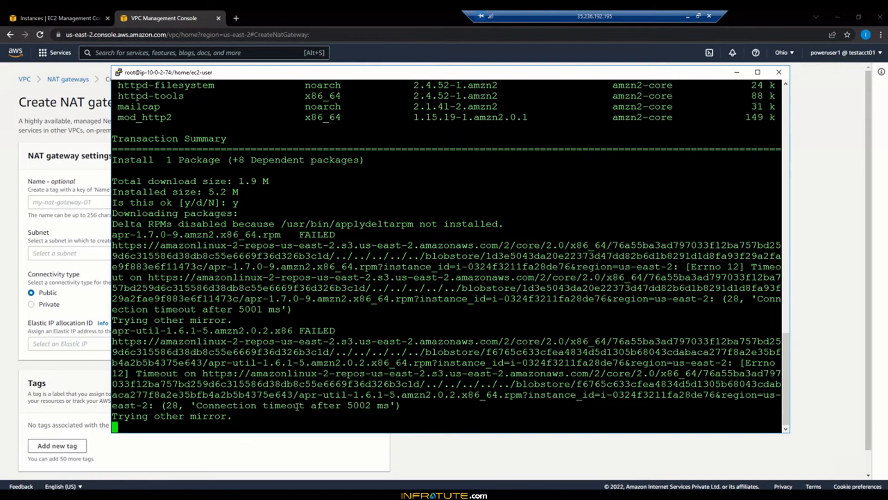
key(ctrl+c)
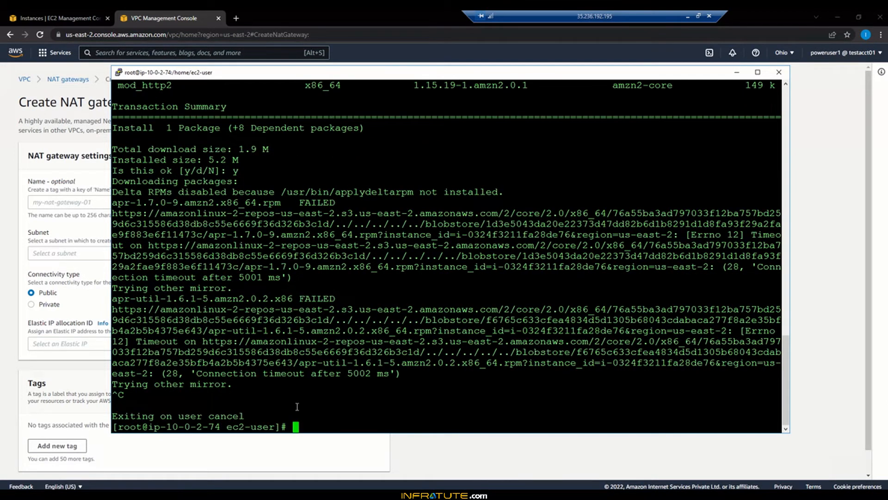
text(clear)
key(Return)
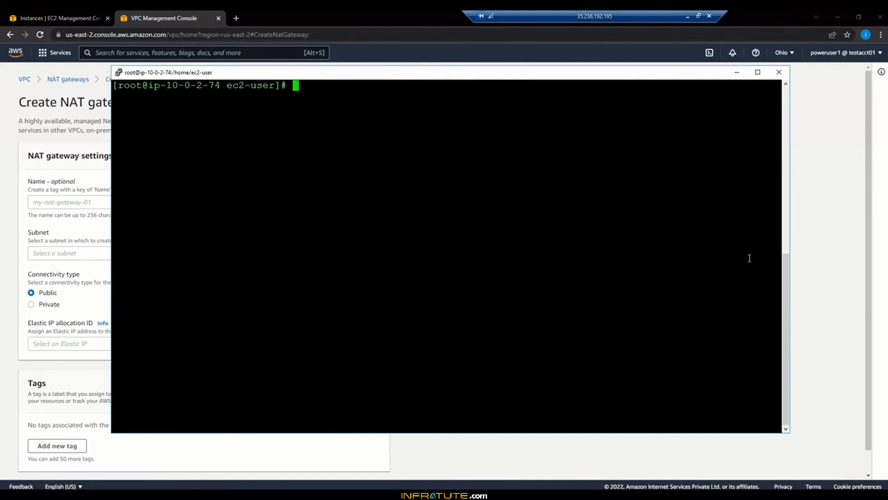
Step: Back in the AWS console, name the NAT gateway Custom-NAT-Gw and place it in the CustomSN-east-2a subnet
click(810, 215)
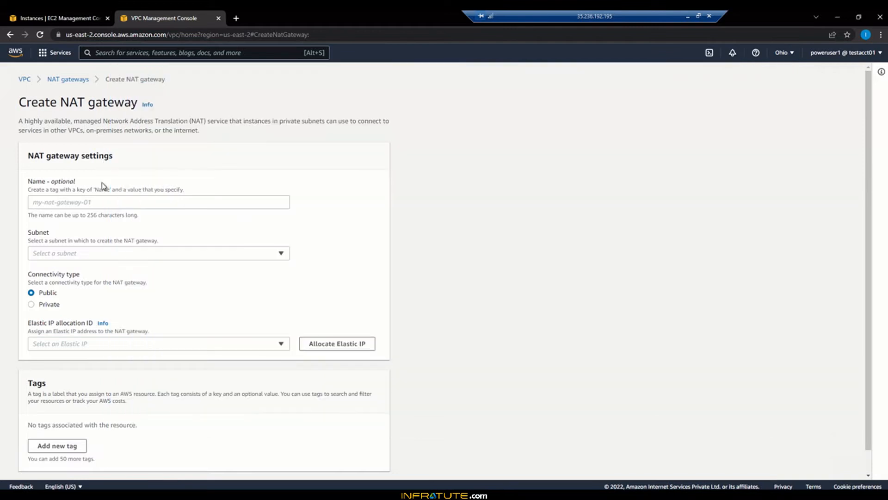
click(98, 203)
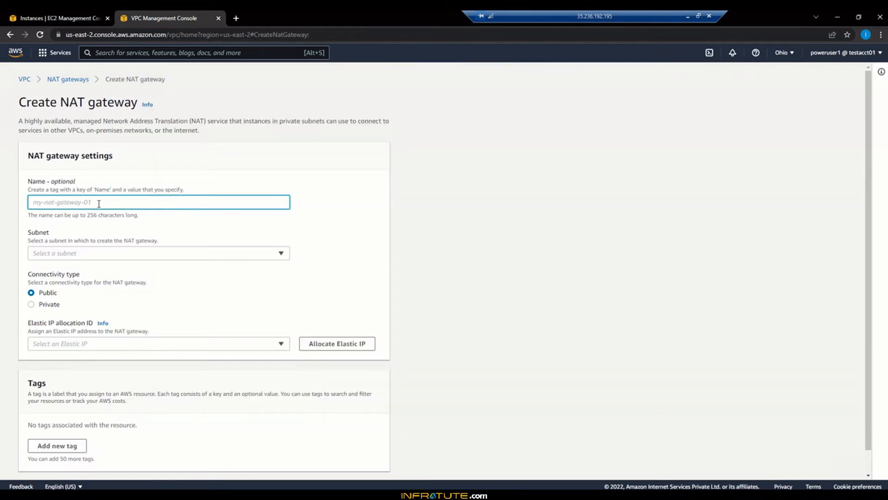
text(Custom)
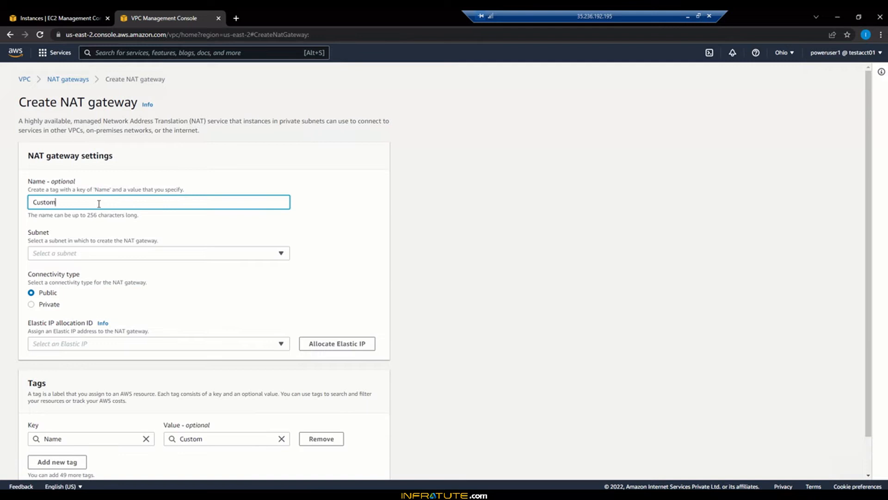
text(-NAT-Gw)
click(203, 260)
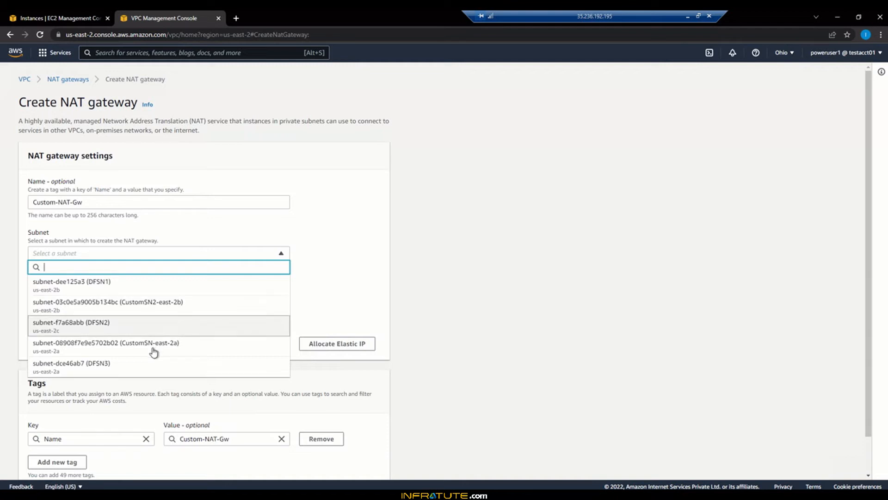
click(169, 351)
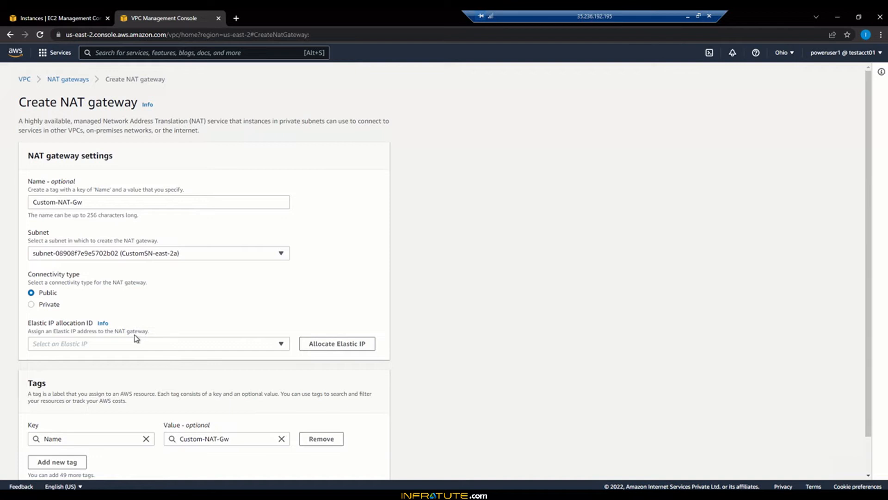
Step: Allocate a new Elastic IP for the gateway and create the public NAT gateway
scroll(134, 337, down, 1)
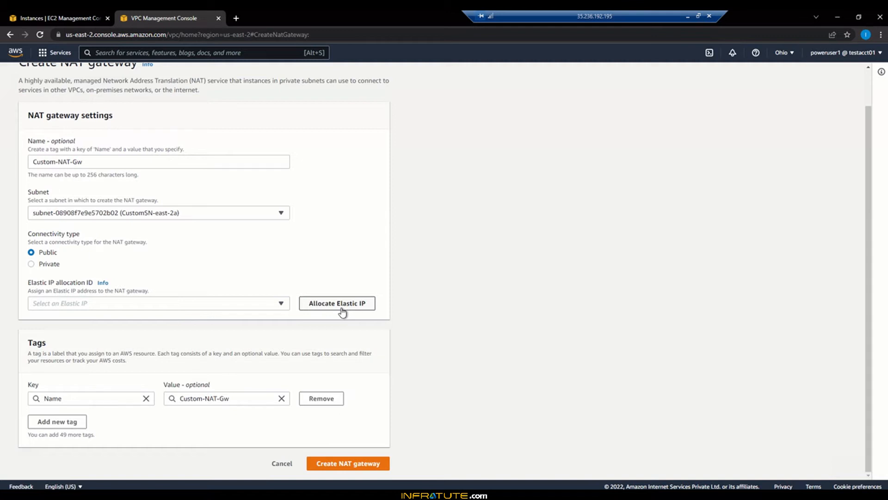
click(280, 305)
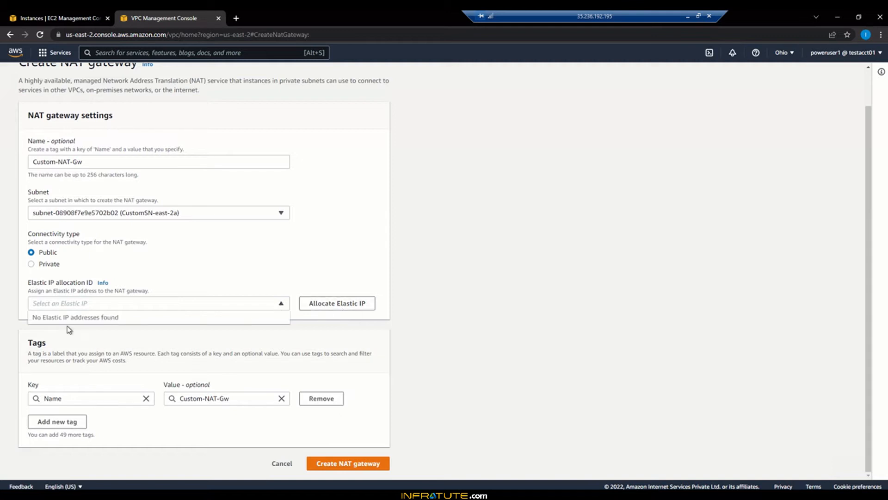
click(348, 253)
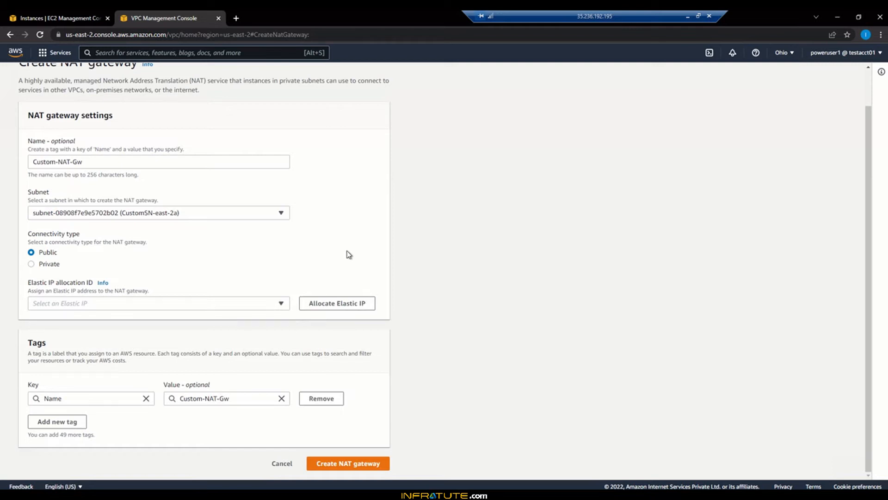
click(335, 308)
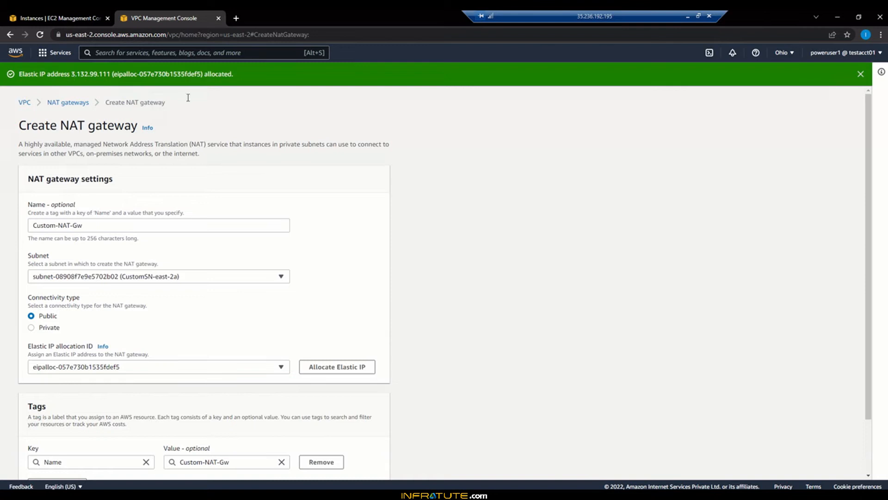
scroll(403, 335, down, 2)
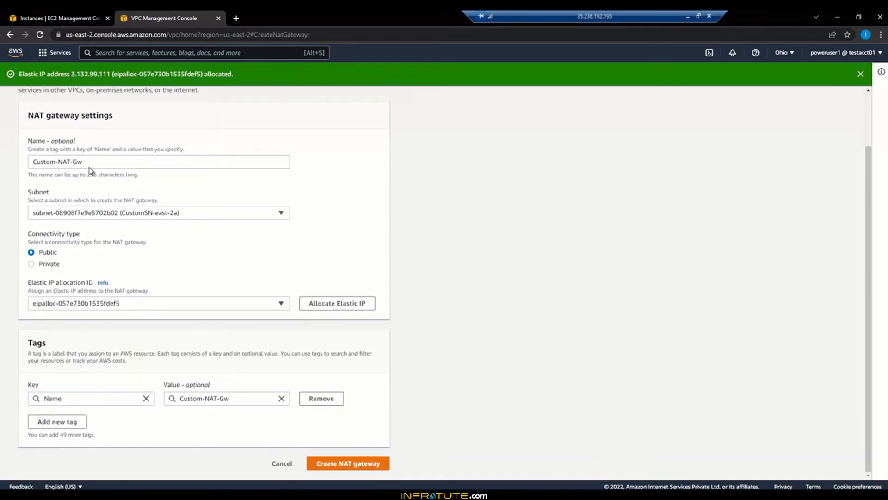
click(347, 465)
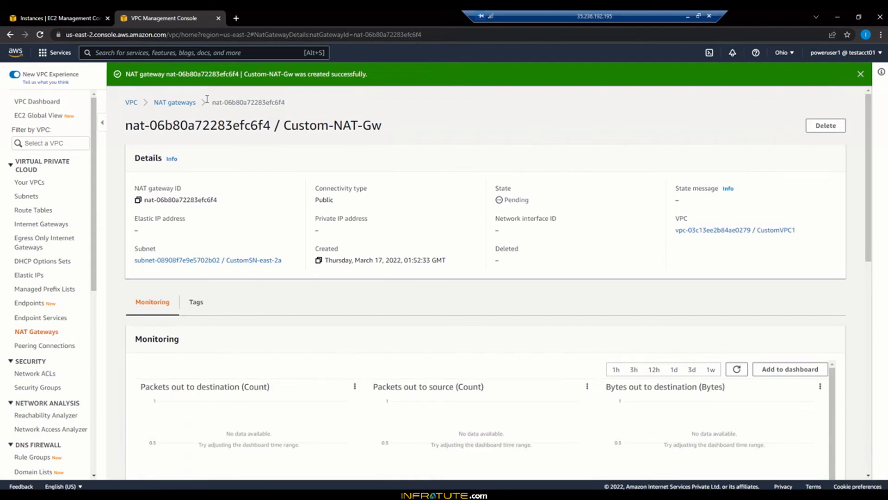
Step: Go back to the NAT gateways list and check Custom-NAT-Gw's state, Elastic IP and private IP, refreshing the list repeatedly
click(181, 104)
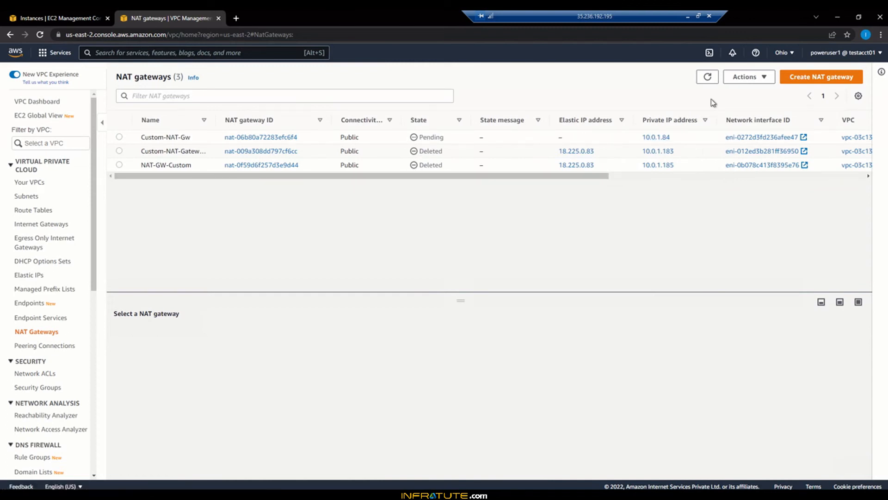
click(708, 76)
click(573, 141)
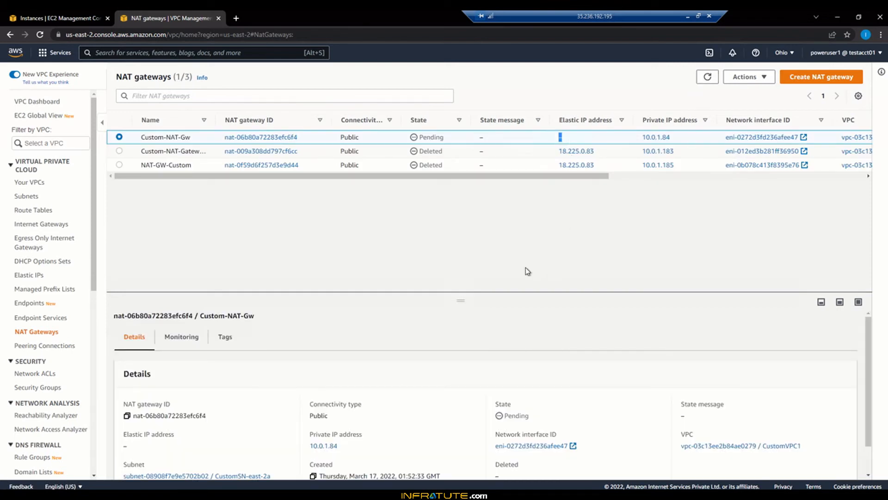
drag(461, 297, 594, 228)
click(704, 77)
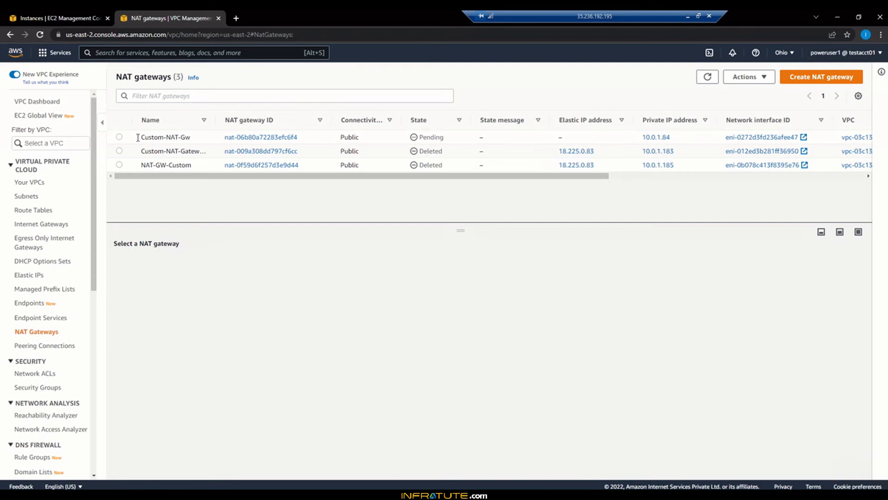
drag(141, 137, 181, 137)
drag(272, 138, 685, 142)
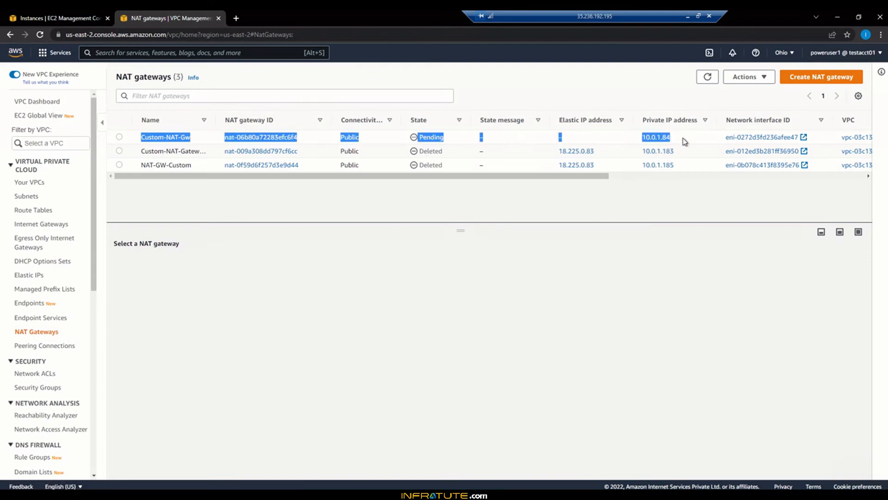
click(695, 206)
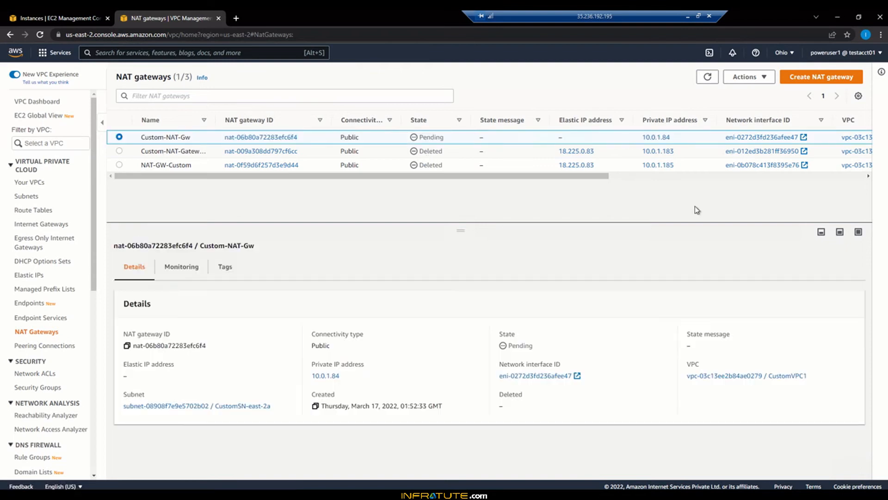
click(707, 77)
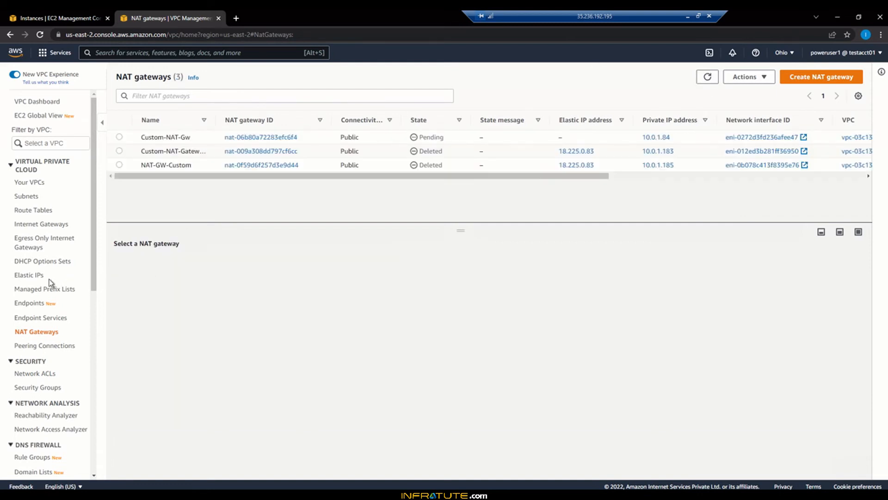
scroll(39, 376, down, 2)
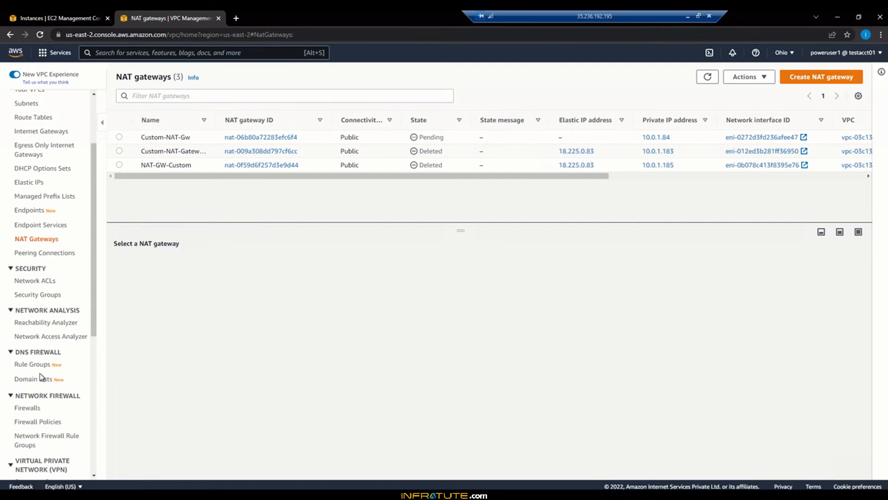
scroll(40, 376, down, 3)
scroll(39, 376, up, 5)
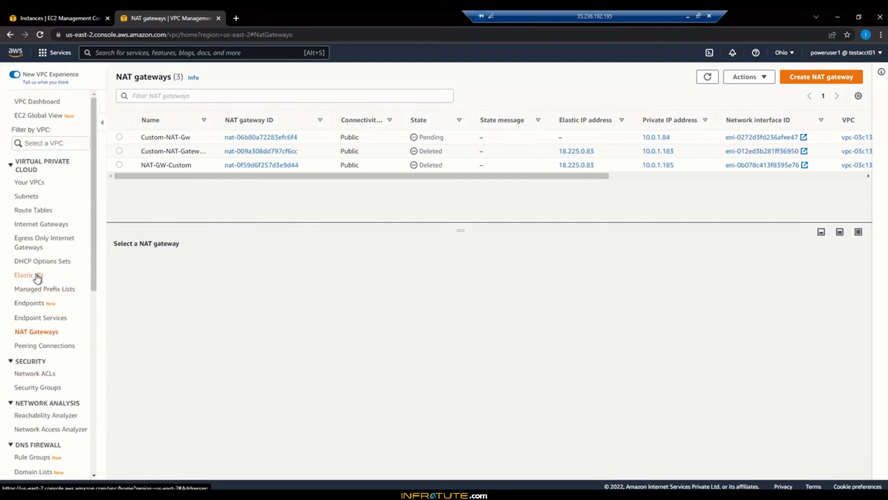
Step: Open the Elastic IPs list in a new browser tab and examine the allocated address's association columns
right_click(37, 277)
click(64, 280)
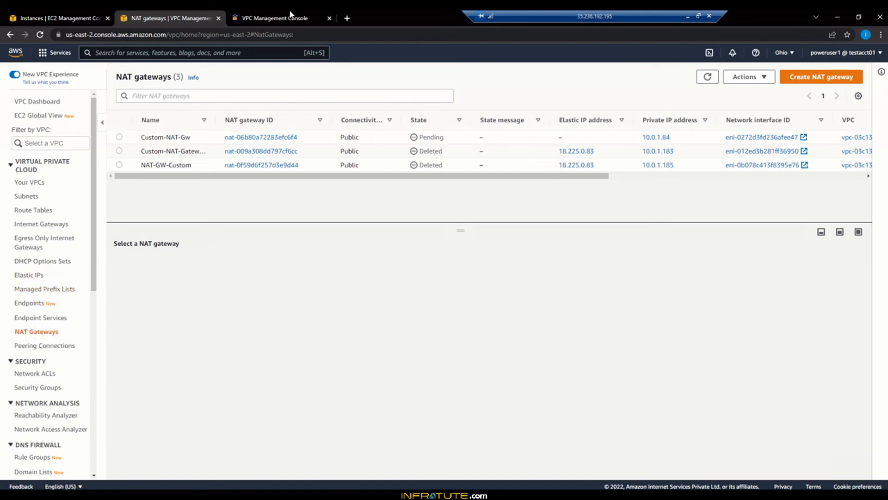
click(291, 14)
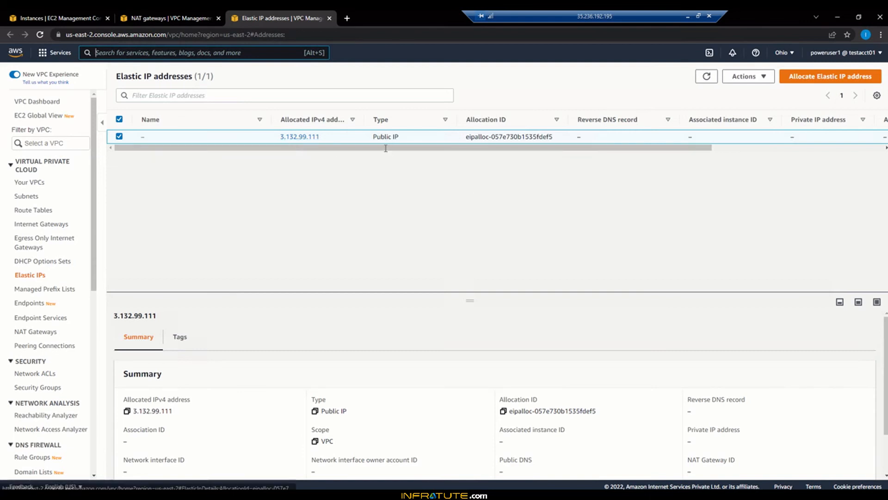
drag(451, 148, 620, 153)
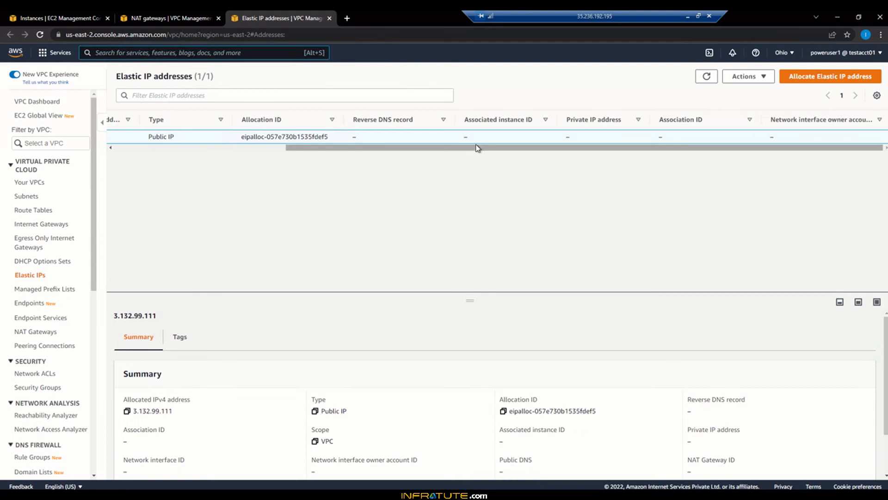
drag(475, 149, 216, 141)
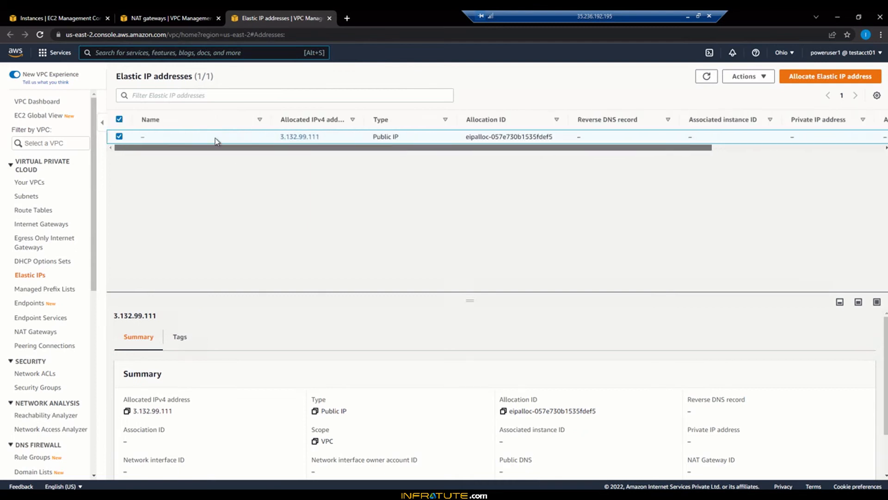
Step: Return to the NAT gateways list and refresh it to check Custom-NAT-Gw's state and Elastic IP address
click(183, 18)
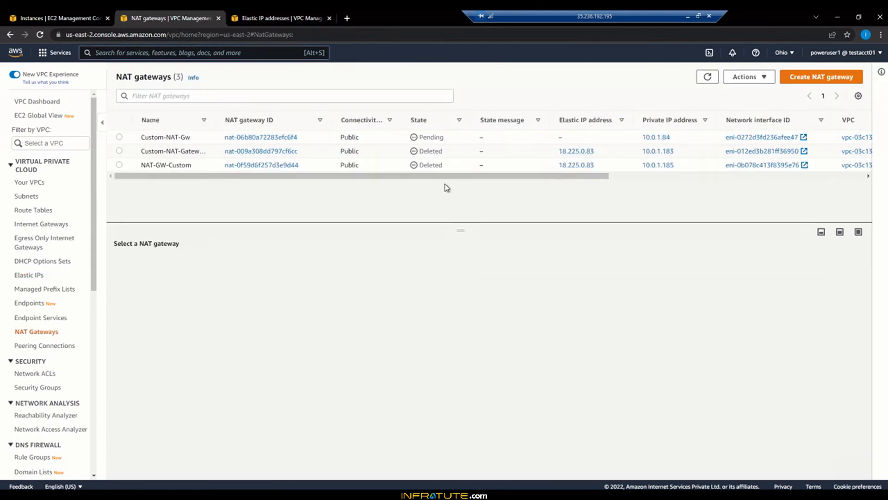
click(715, 83)
click(715, 84)
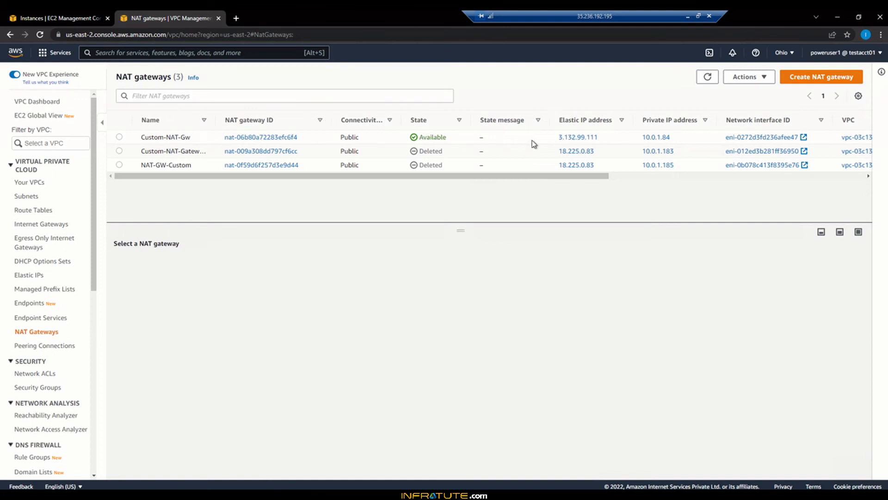
click(716, 80)
Step: Open the route tables list in a new browser tab and open the details of CustomVPC-RT-Priv
right_click(36, 211)
click(52, 218)
click(259, 16)
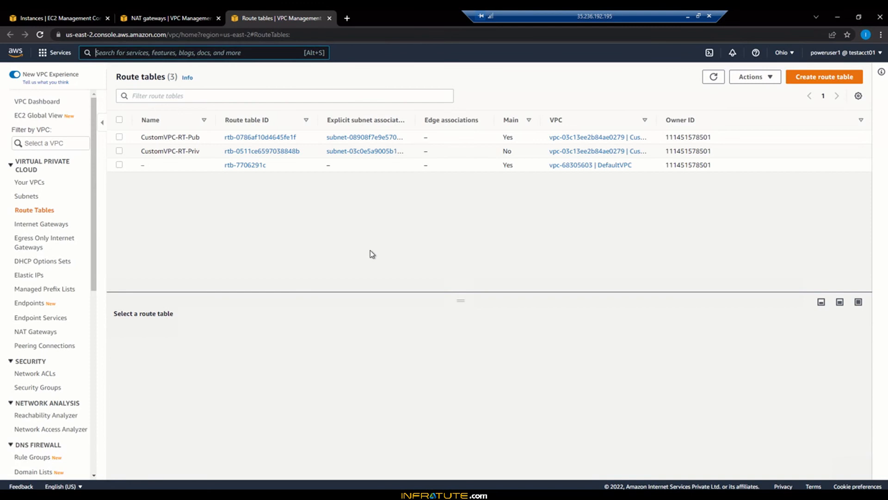
click(274, 152)
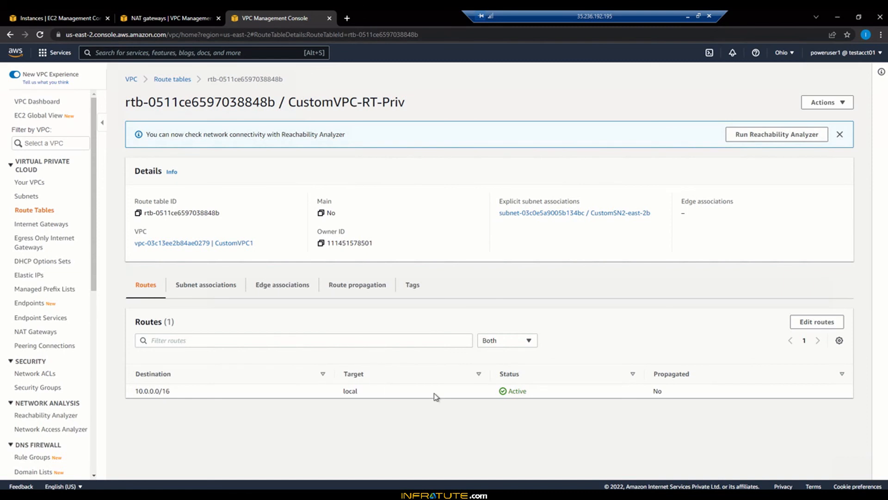
Step: Start editing CustomVPC-RT-Priv's routes and add a route with destination 0.0.0.0/0
click(817, 321)
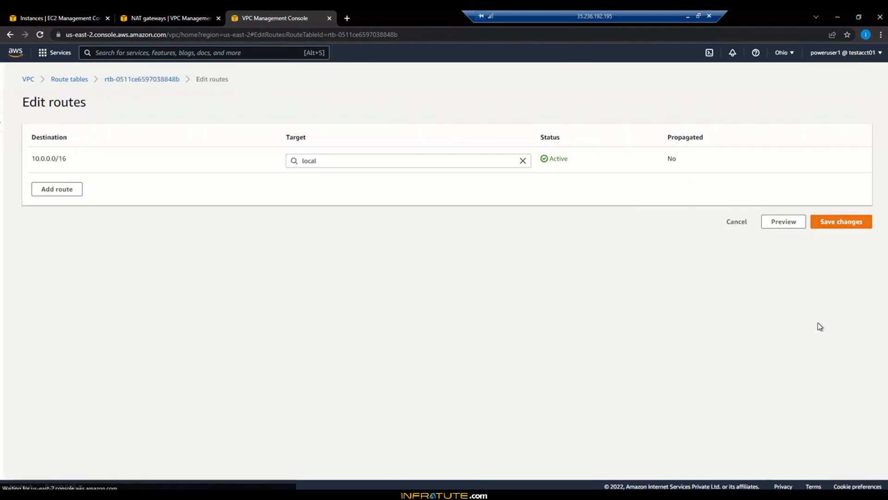
click(65, 190)
click(64, 189)
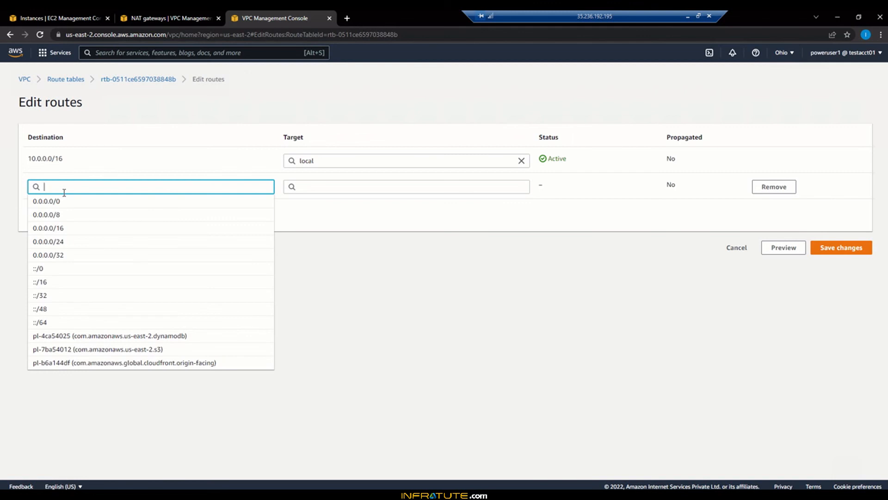
click(65, 202)
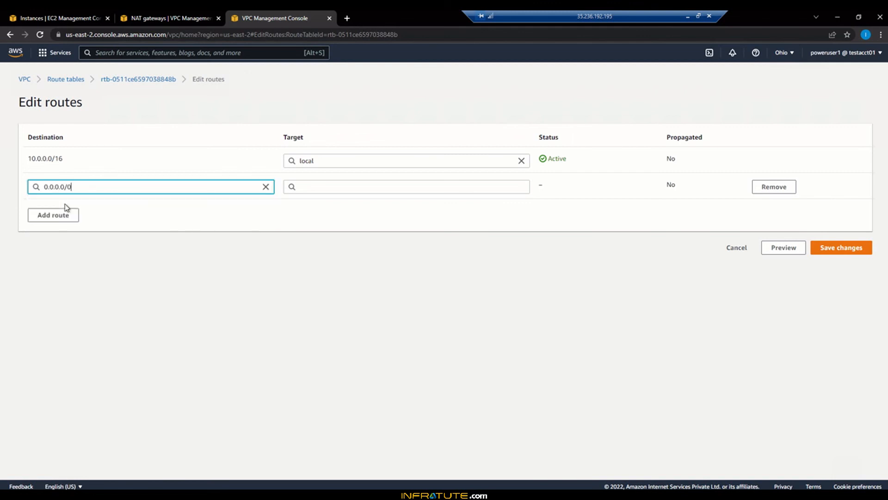
Step: Target the new route at the NAT gateway Custom-NAT-Gw, verifying its ID in the NAT gateways list, and save the route changes
click(355, 186)
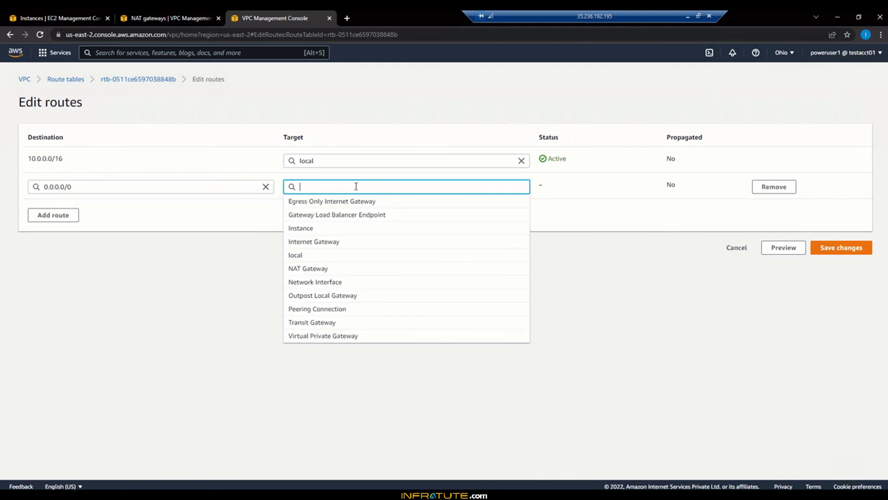
click(324, 269)
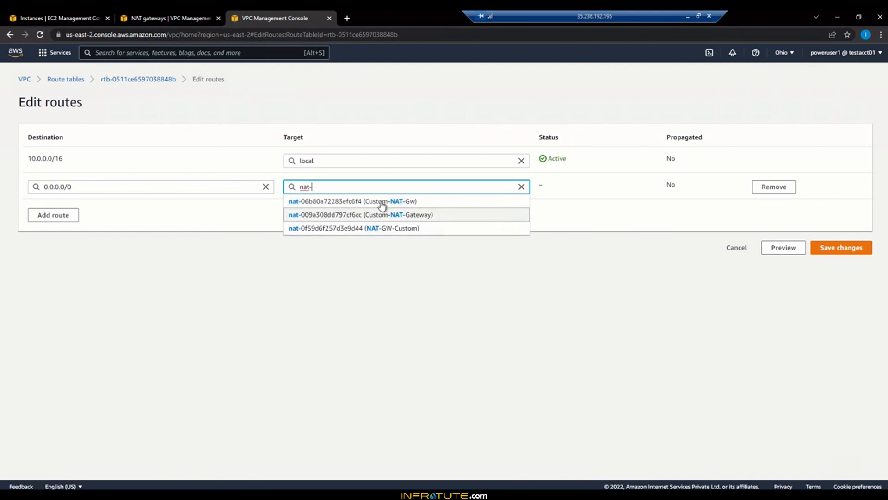
click(184, 18)
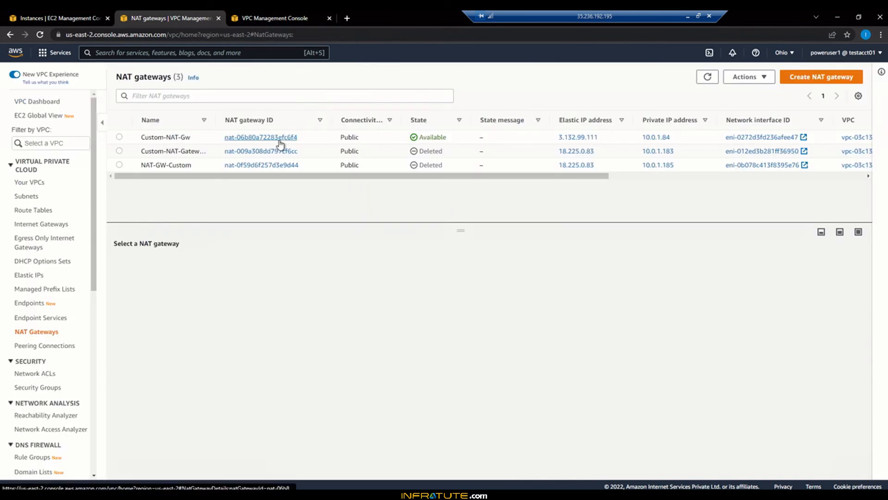
click(267, 15)
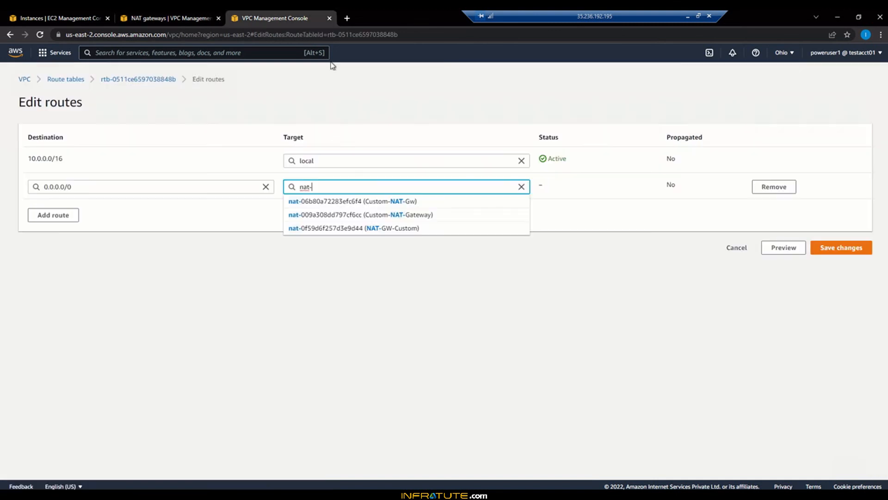
click(345, 201)
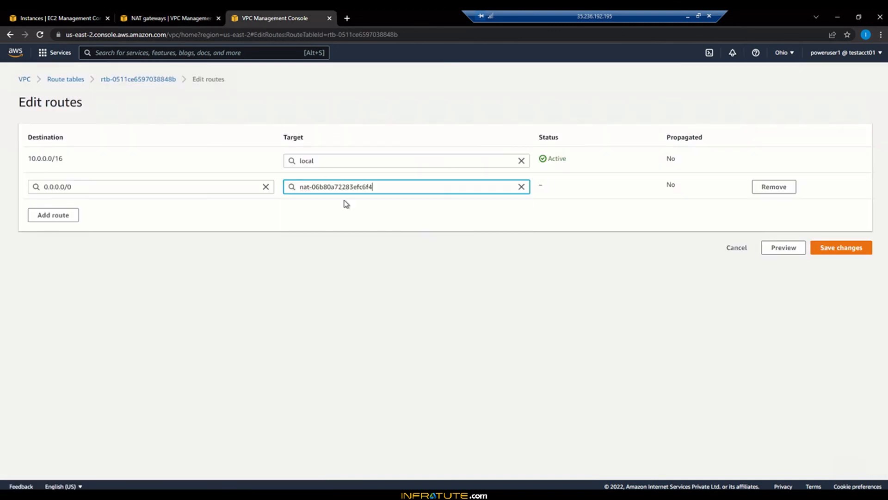
click(853, 253)
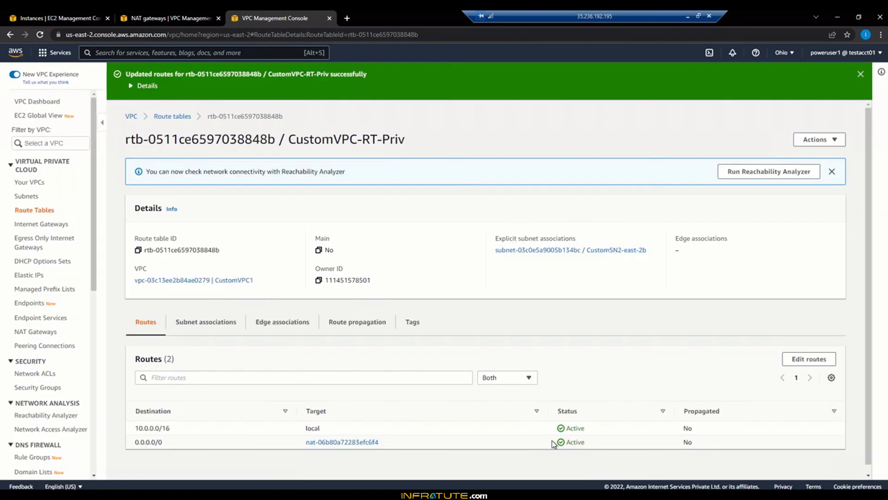
double_click(593, 440)
click(594, 440)
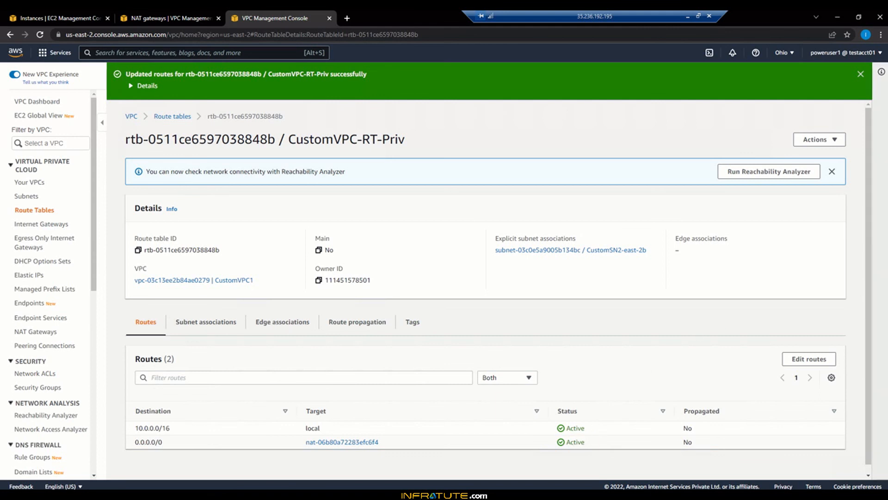
Step: Switch to the private EC2 instance's terminal and run yum install httpd to test internet access
click(224, 457)
key(Return)
key(Return)
key(Return)
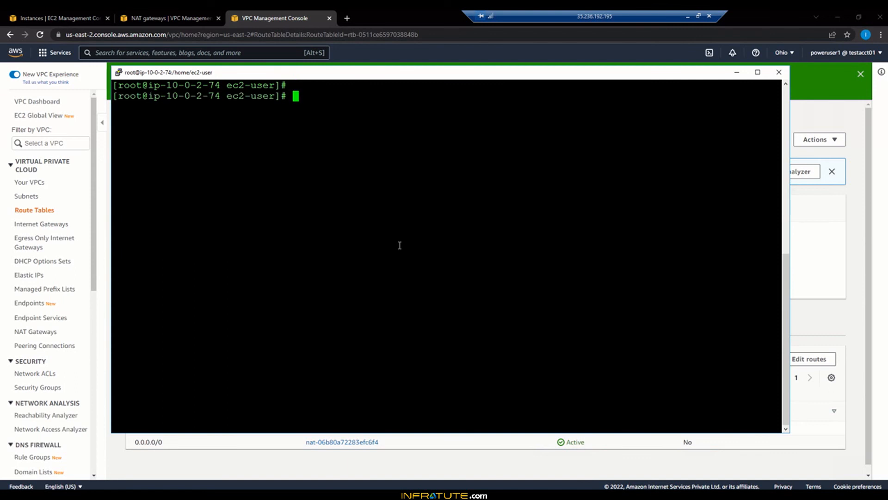
text(yum )
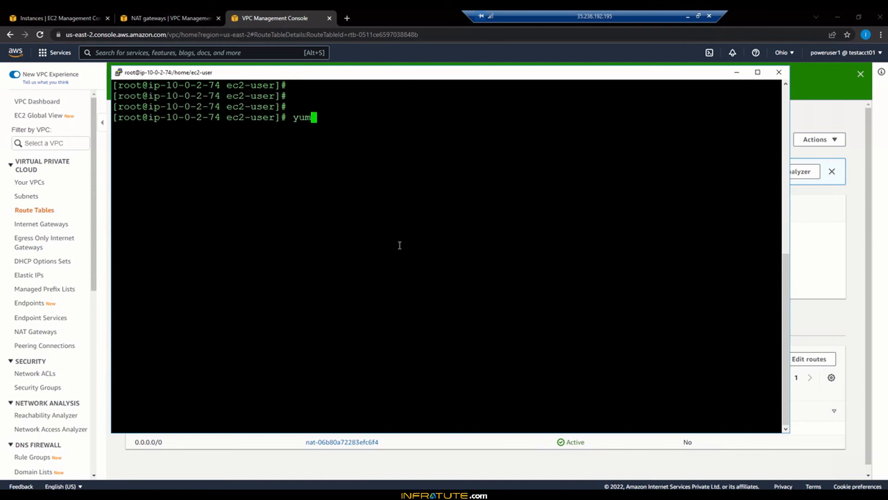
text(install httpd)
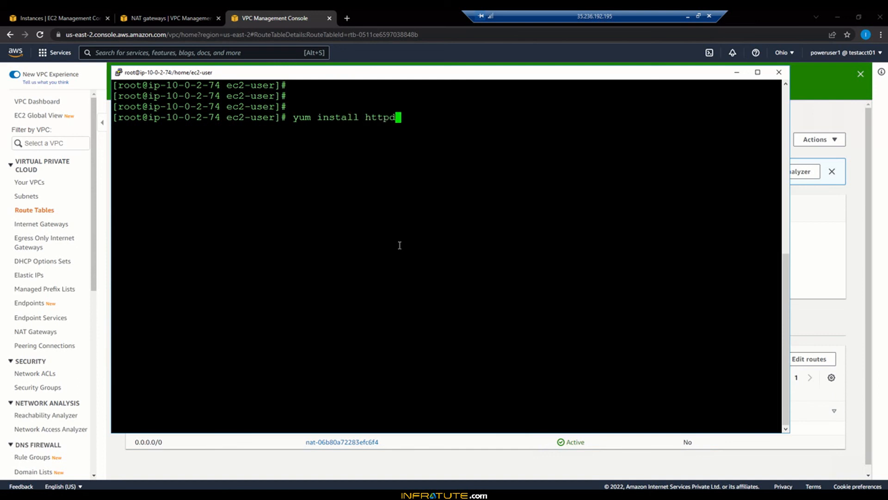
key(Return)
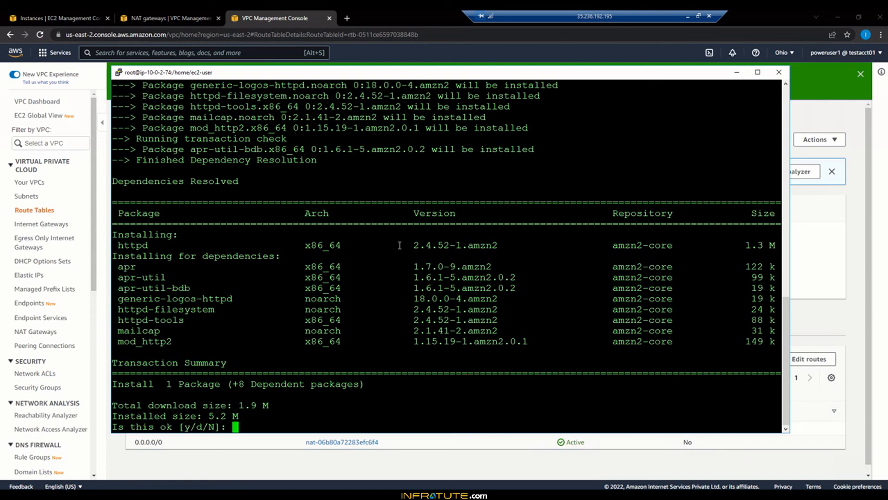
Step: Decline the httpd installation with N and run yum update -y to update the instance's packages
text(N)
key(Return)
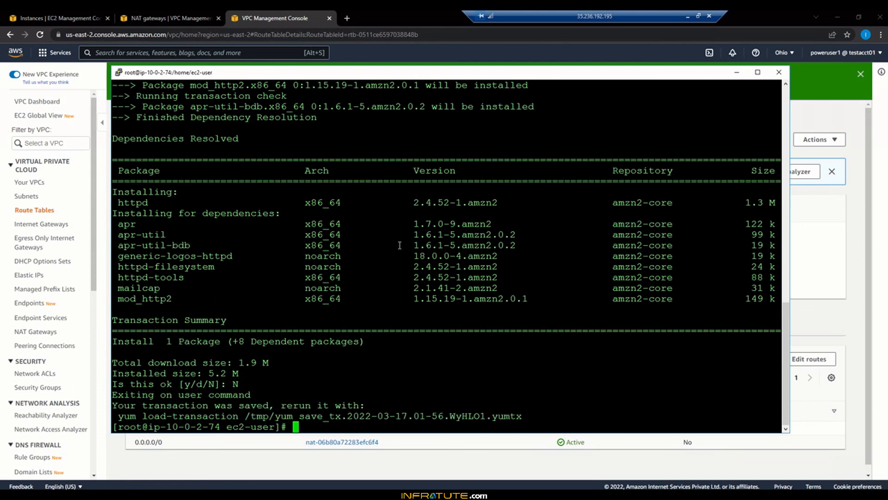
text(yum update -y)
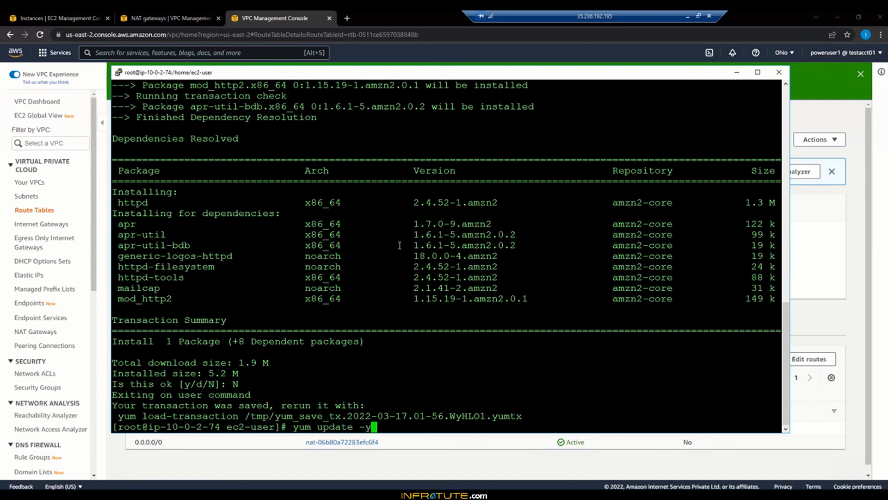
key(Return)
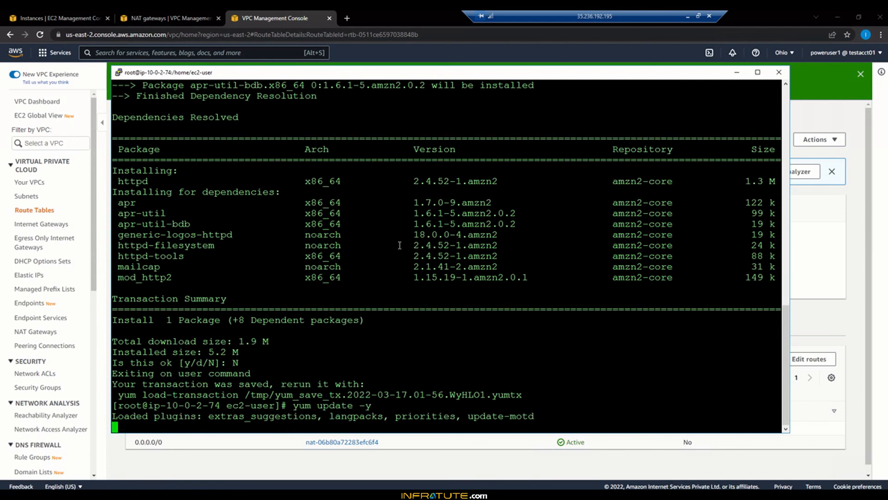